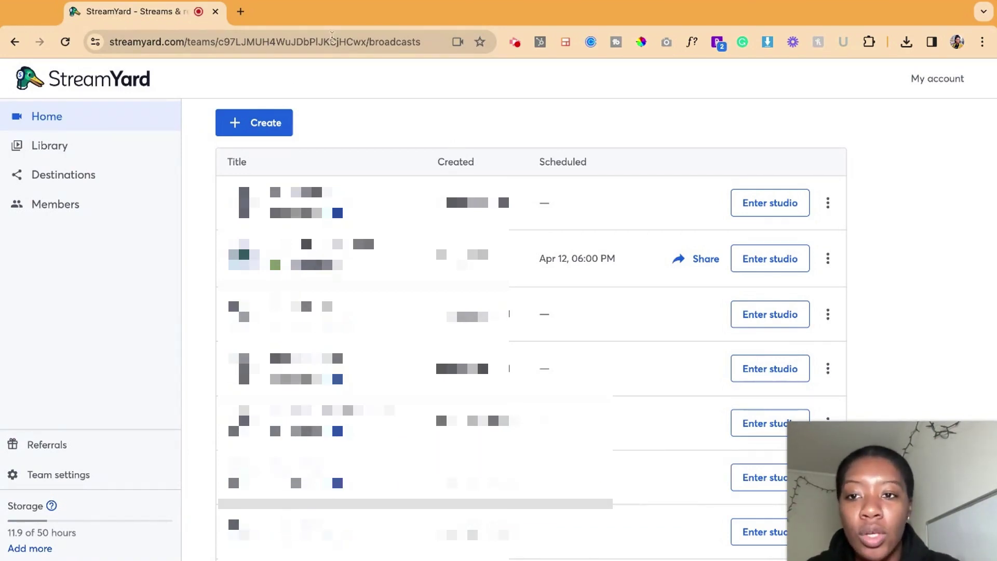
# - Begin a new live stream with the Pre-recorded video source selected
pyautogui.click(266, 123)
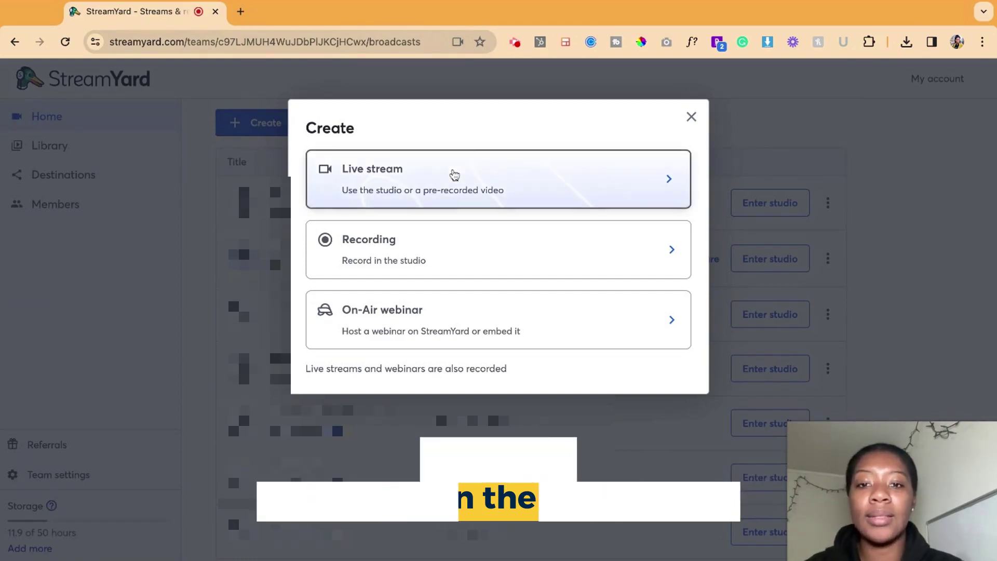
pyautogui.click(455, 174)
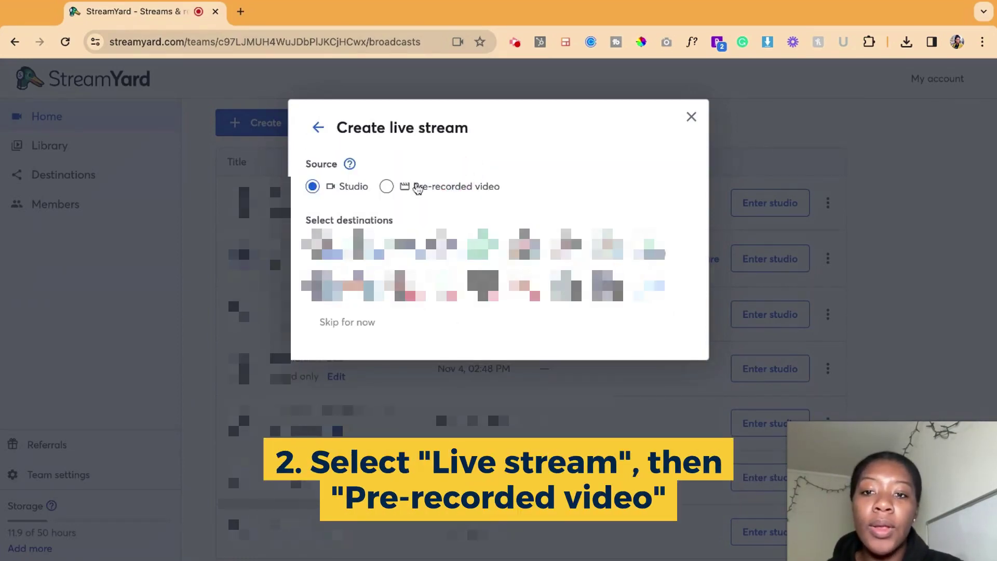
pyautogui.click(387, 187)
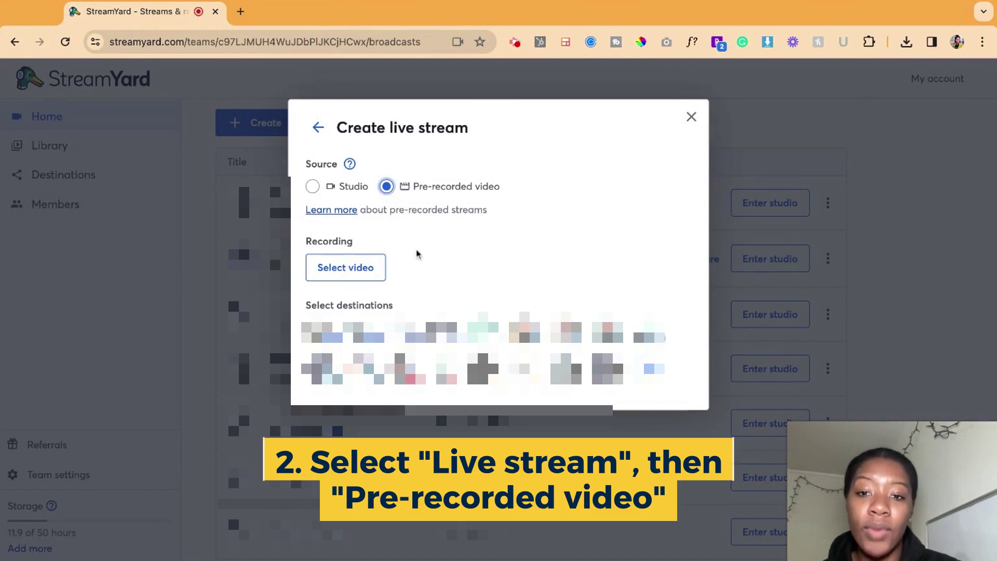
# - Choose the 38-second 'Test Session' recording from Recordings as the stream's video
pyautogui.click(355, 274)
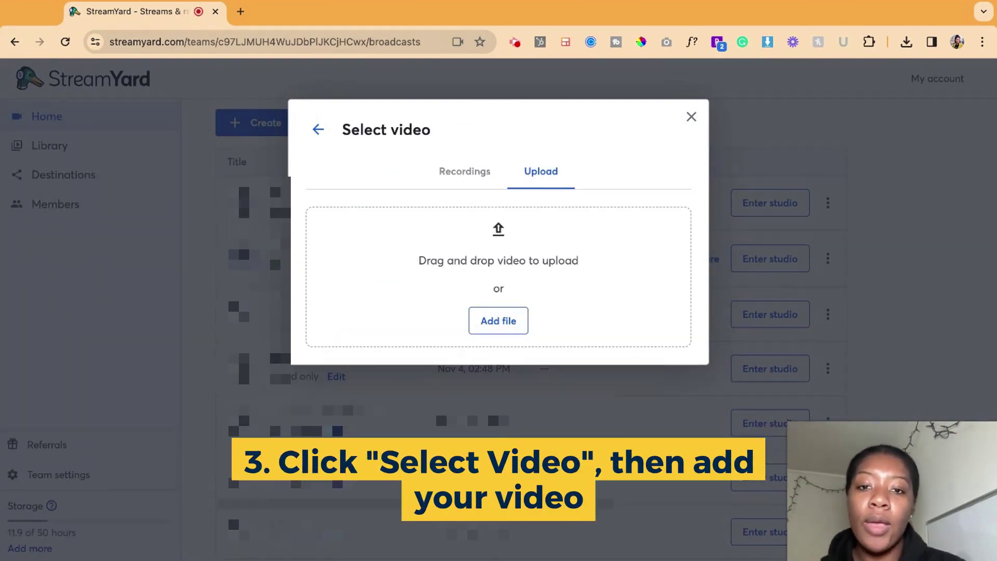
pyautogui.click(467, 174)
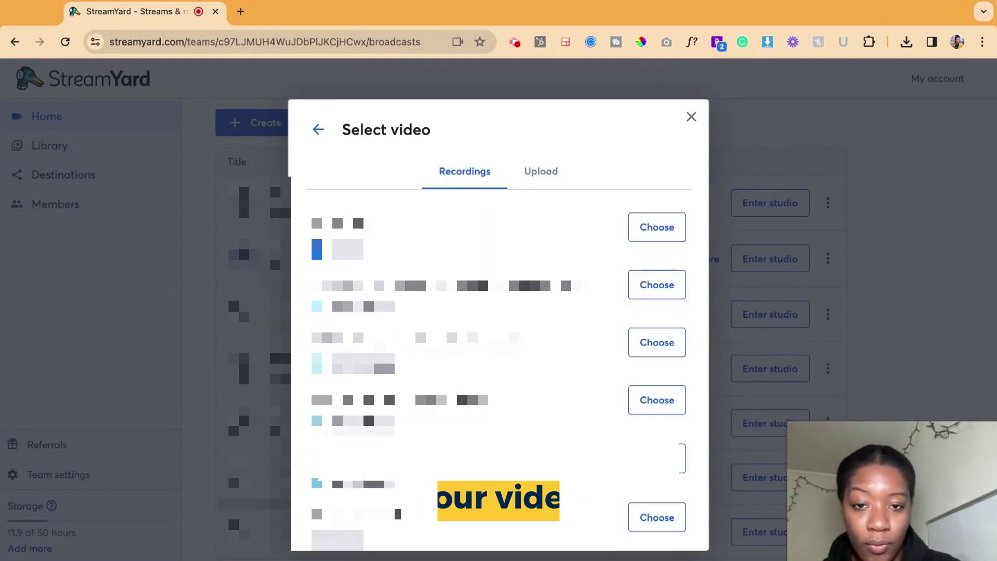
pyautogui.click(541, 173)
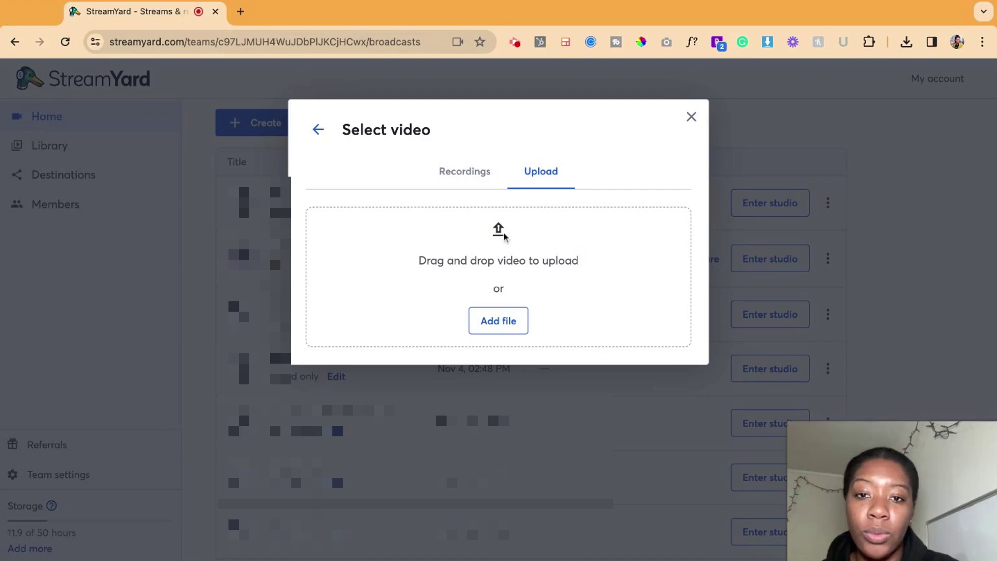
pyautogui.click(485, 179)
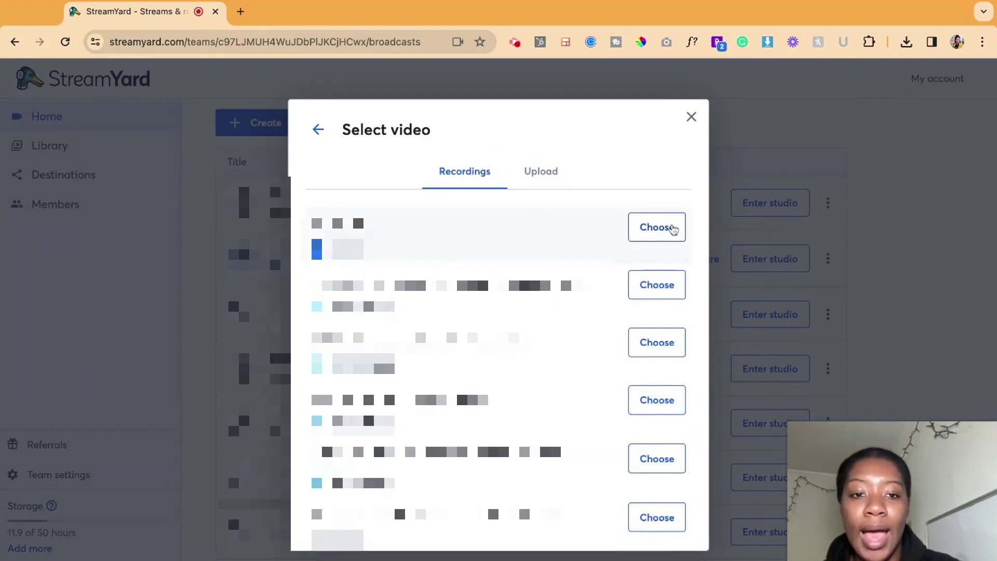
pyautogui.click(662, 232)
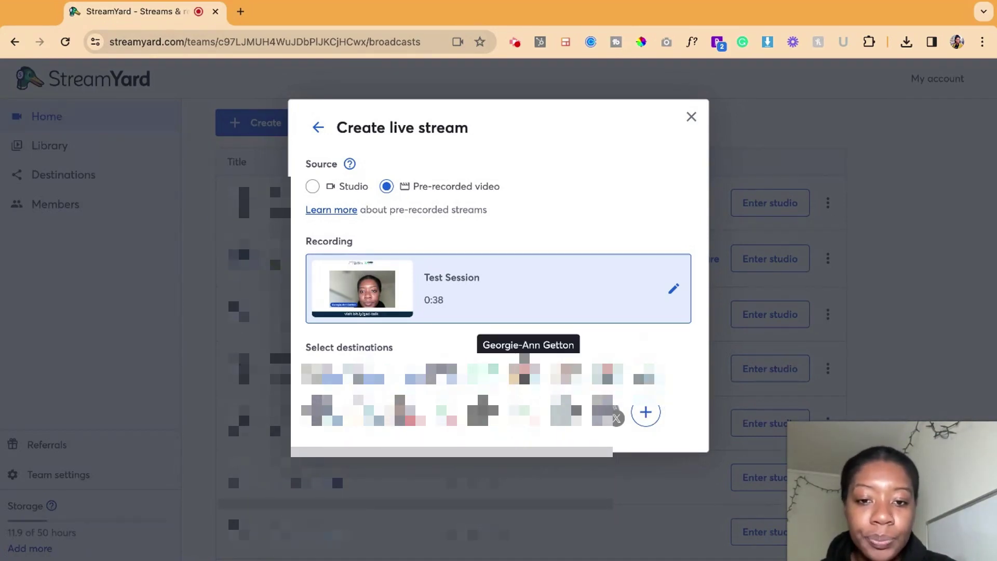
# - Add a destination and review the 7:10 PM start, 'Test Session' title and description
pyautogui.click(524, 377)
pyautogui.scroll(-3, 544, 480)
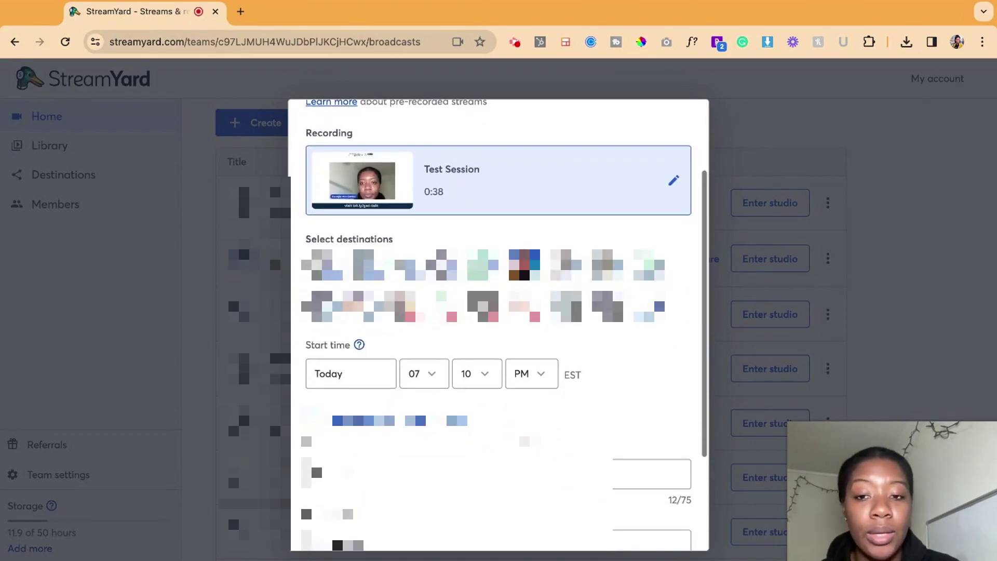
pyautogui.scroll(-2, 518, 429)
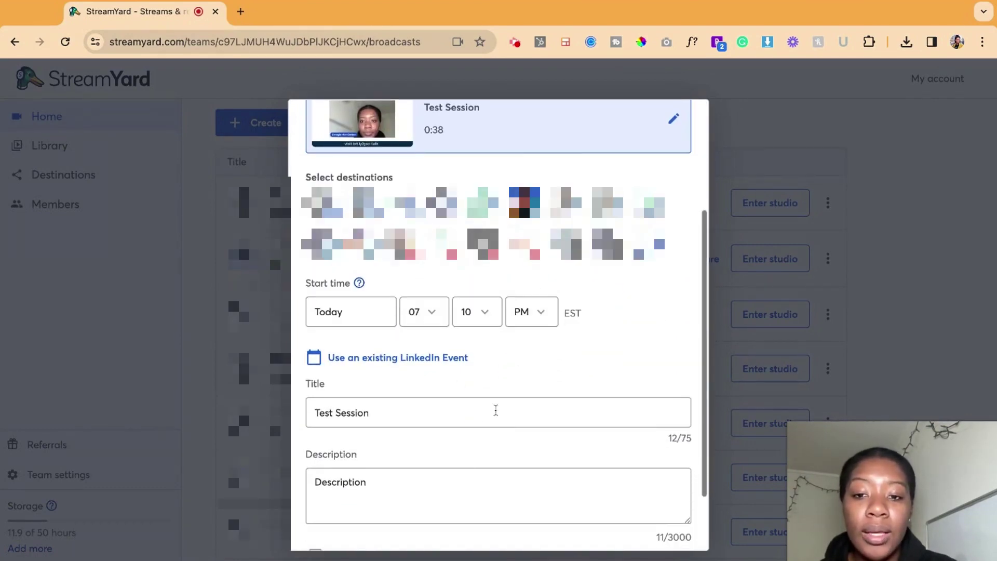
pyautogui.click(377, 320)
pyautogui.click(538, 400)
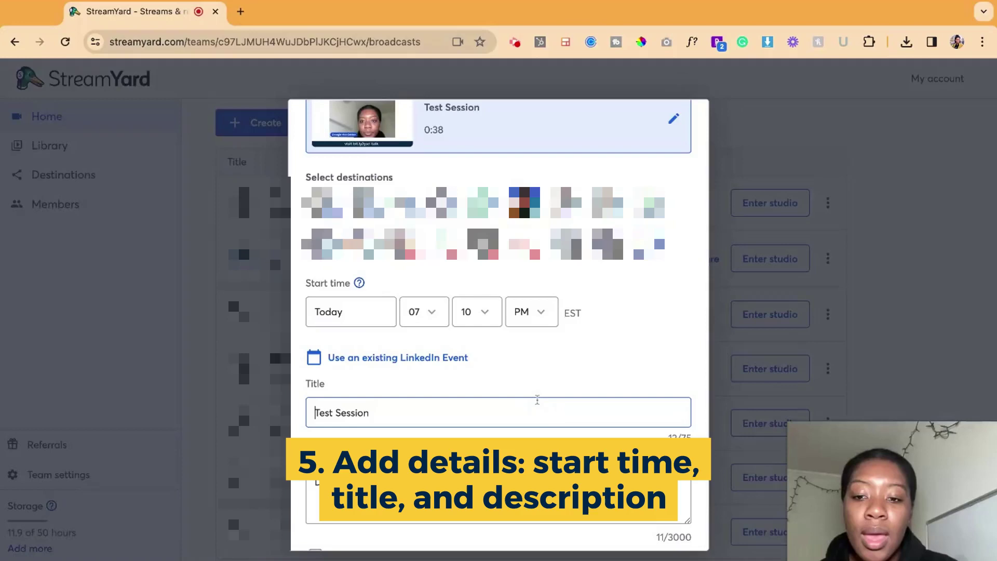
pyautogui.scroll(-2, 530, 413)
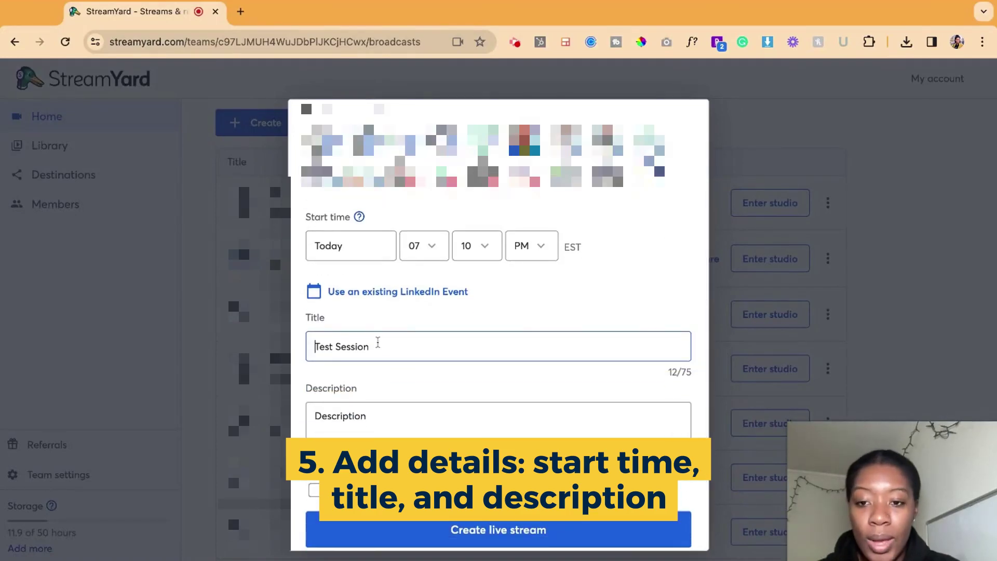
pyautogui.click(427, 422)
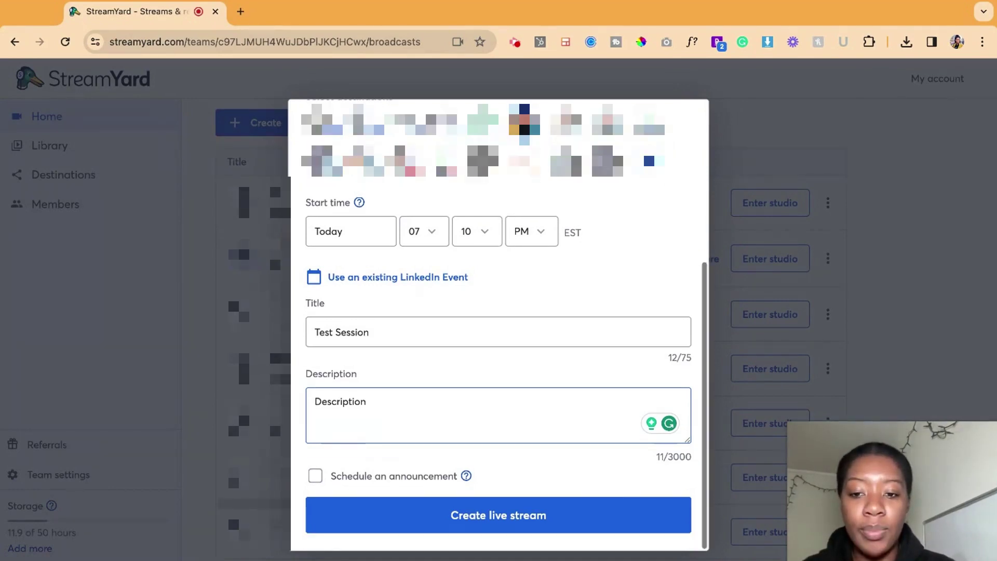
# - Turn on a LinkedIn announcement set to post today at 6:10 PM EST
pyautogui.scroll(-1, 322, 493)
pyautogui.click(318, 479)
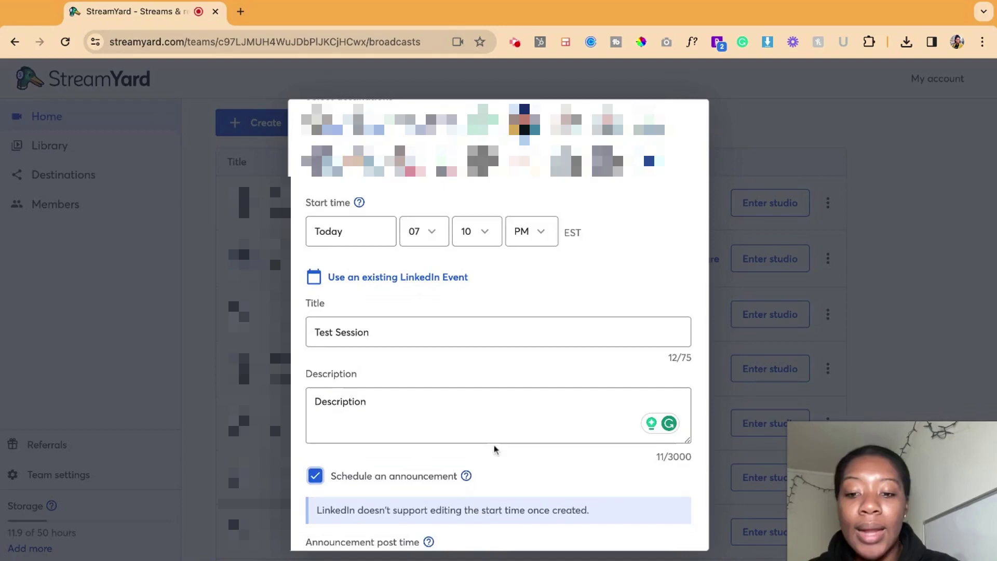
pyautogui.scroll(-3, 493, 447)
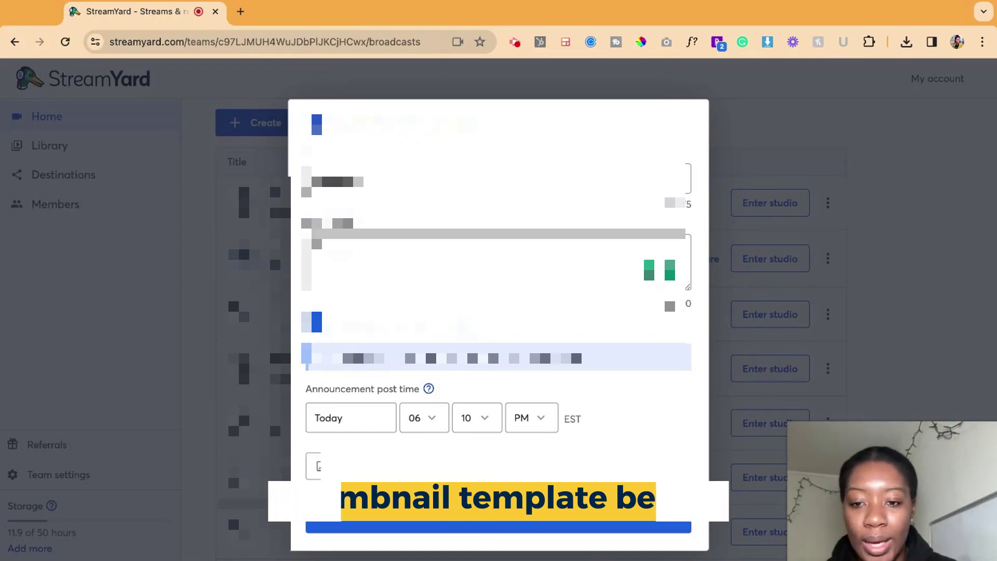
pyautogui.scroll(4, 501, 441)
pyautogui.scroll(2, 502, 442)
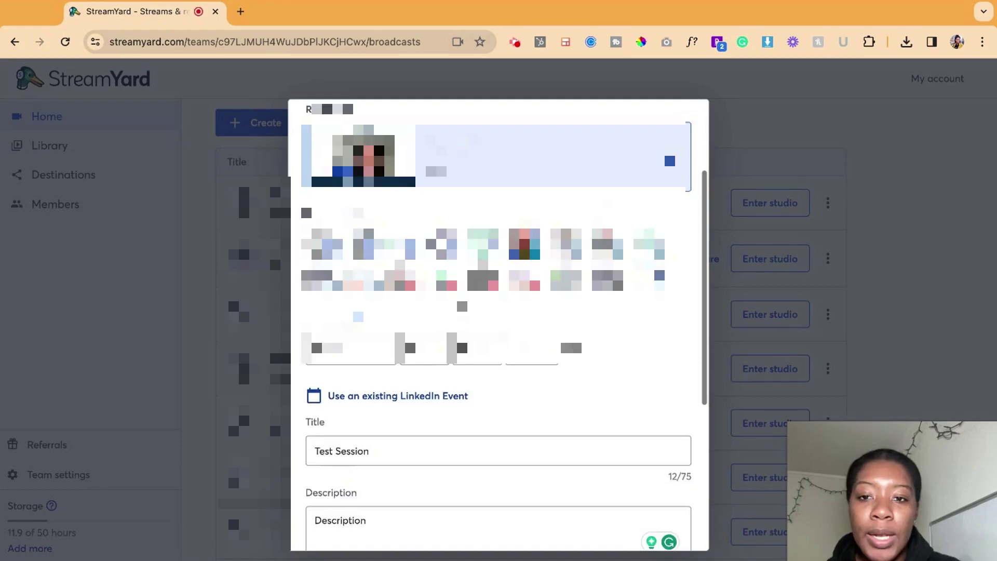
pyautogui.scroll(1, 498, 363)
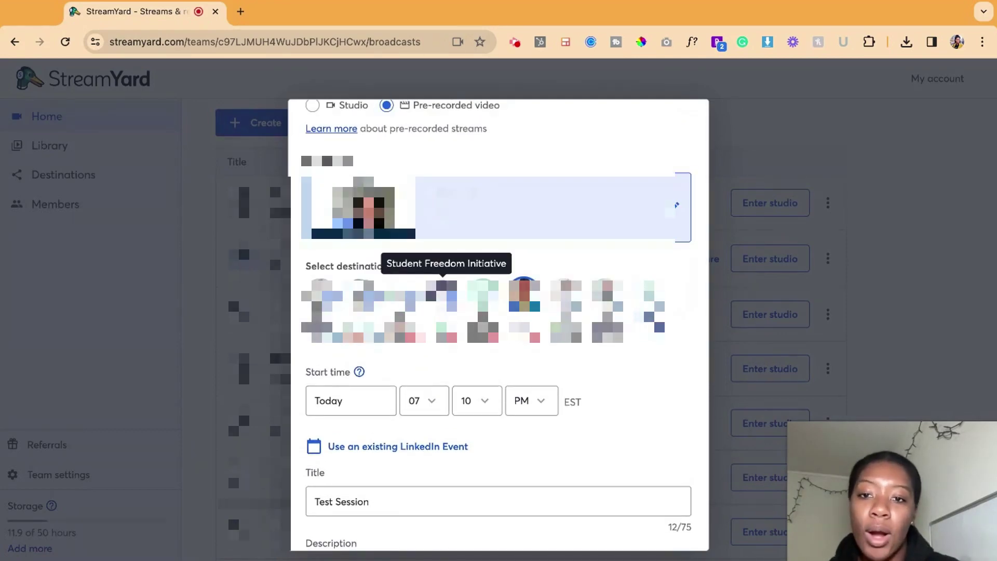
pyautogui.scroll(-6, 522, 396)
pyautogui.scroll(5, 522, 396)
pyautogui.scroll(1, 521, 385)
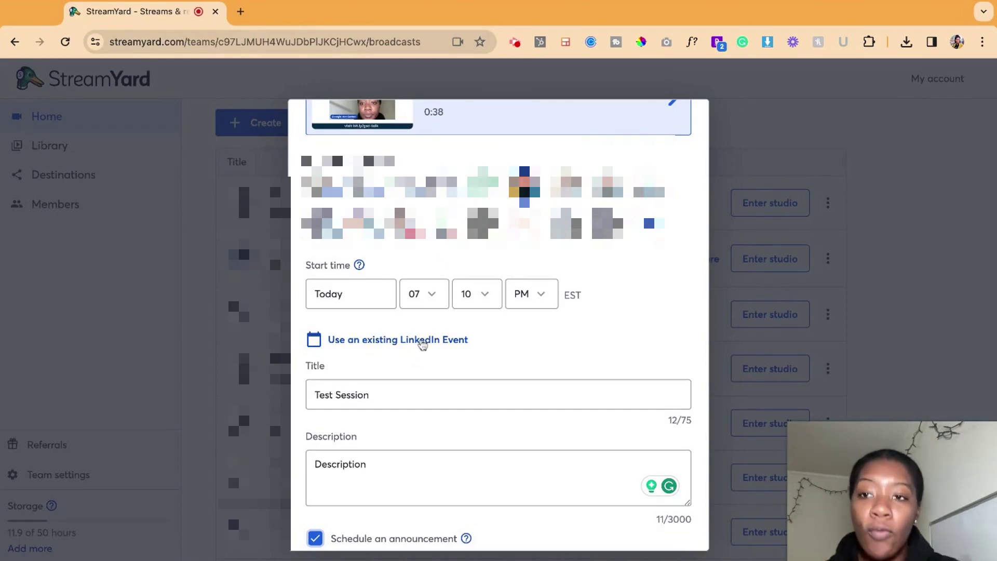
pyautogui.click(421, 339)
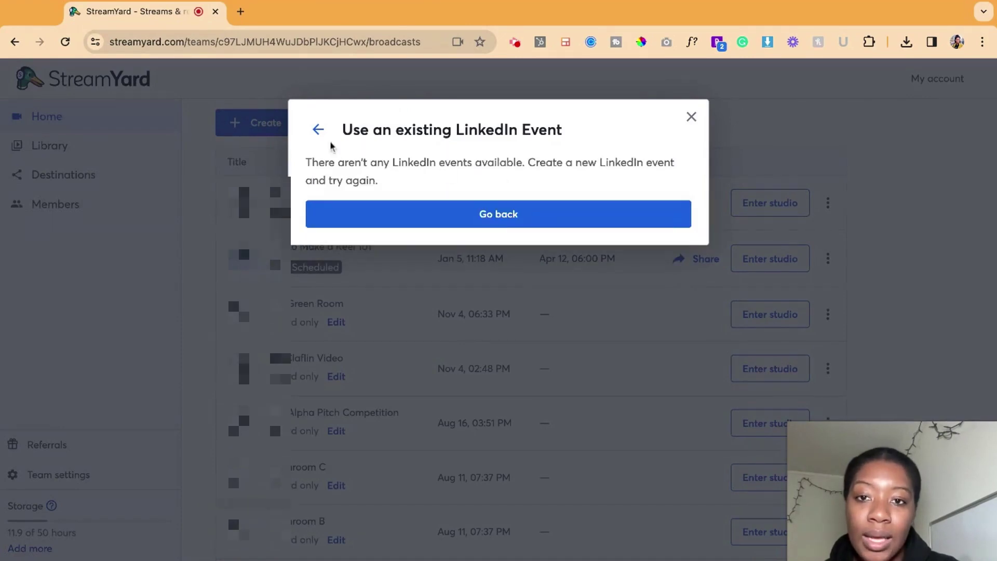
pyautogui.click(318, 130)
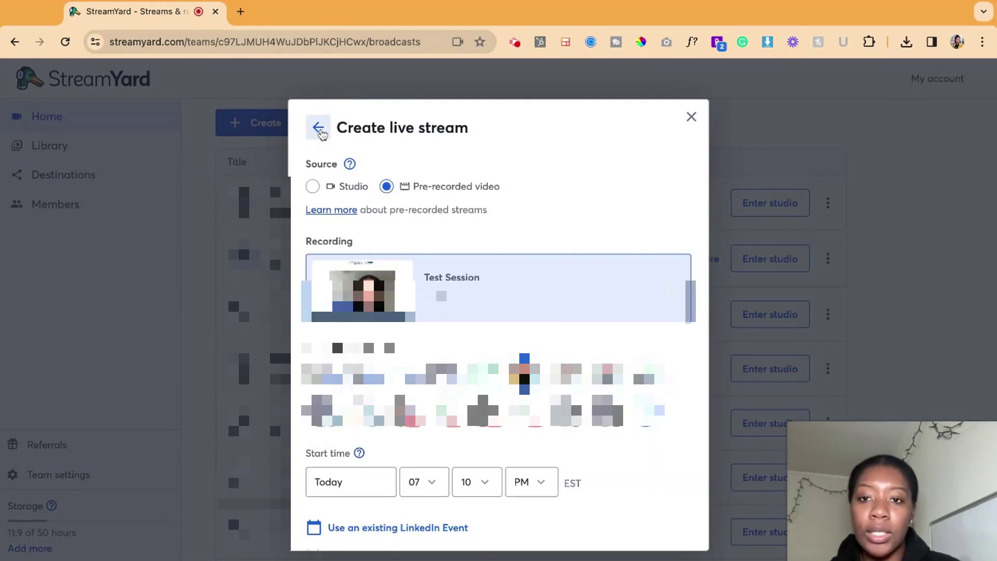
pyautogui.scroll(-2, 498, 311)
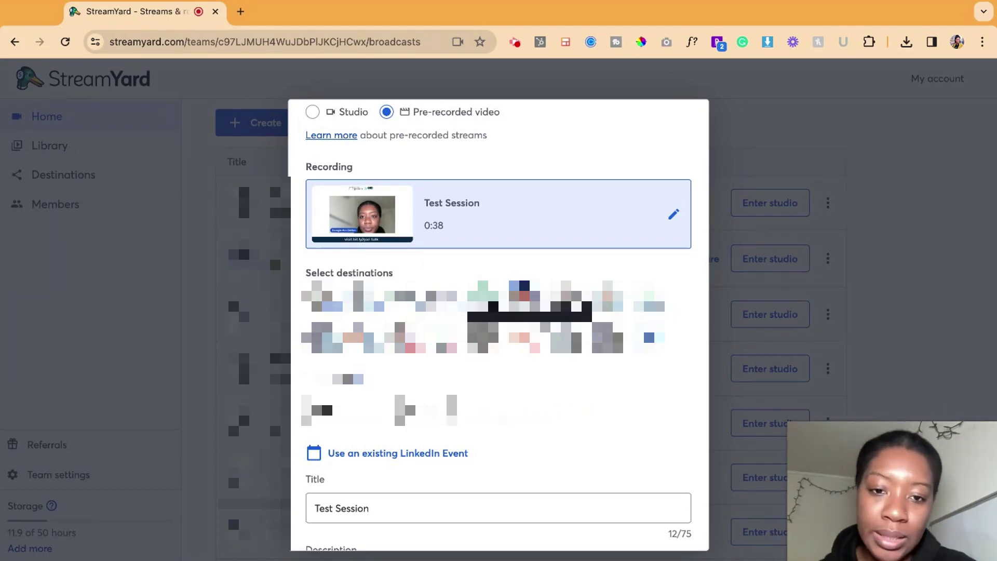
# - Switch the stream to the first destination, deselecting the previously chosen one
pyautogui.click(322, 296)
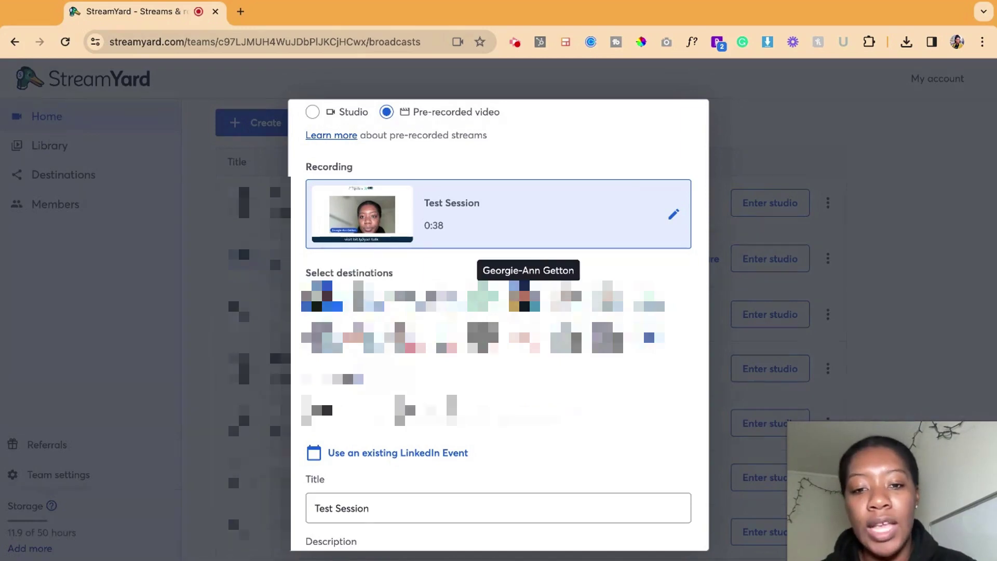
pyautogui.click(524, 296)
pyautogui.scroll(-2, 524, 296)
pyautogui.scroll(-4, 468, 423)
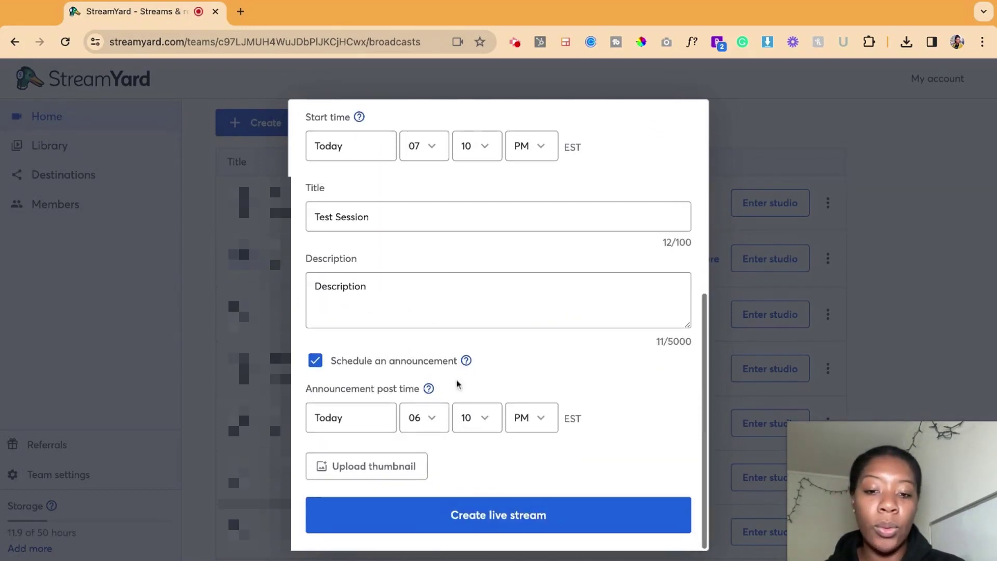
pyautogui.scroll(1, 445, 274)
pyautogui.scroll(2, 378, 272)
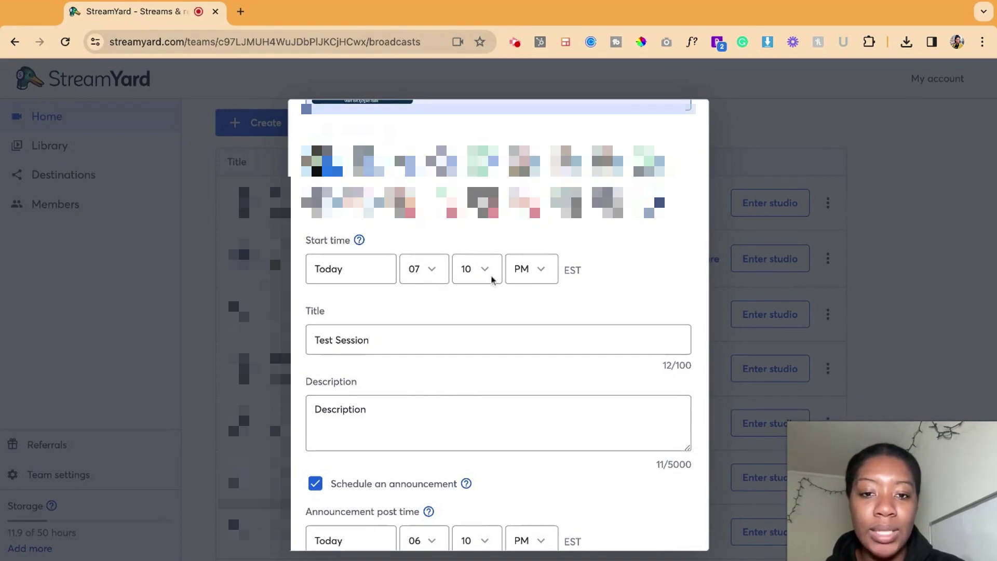
# - Drop the scheduled announcement and create the Test Session live stream
pyautogui.scroll(-3, 548, 281)
pyautogui.click(314, 358)
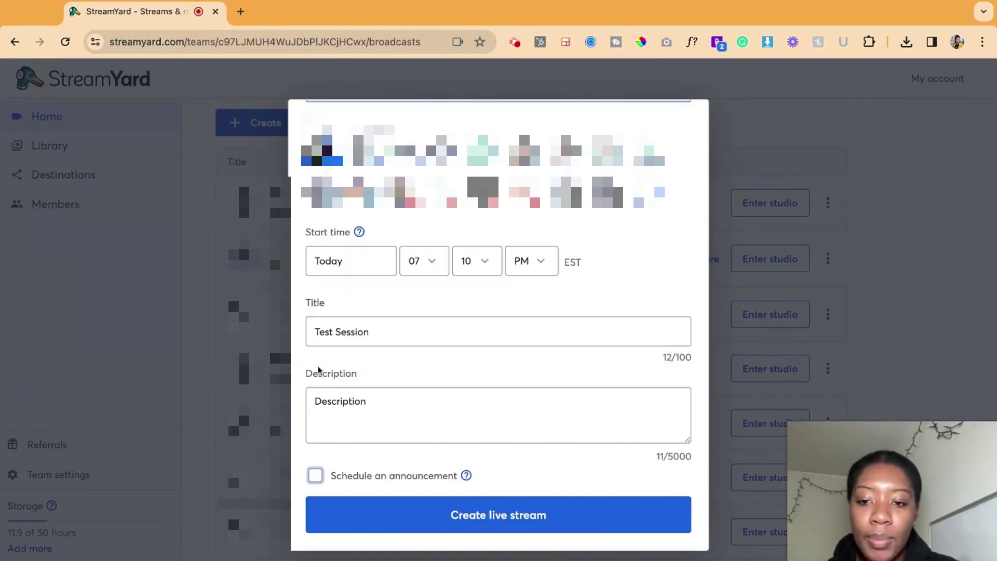
pyautogui.click(520, 516)
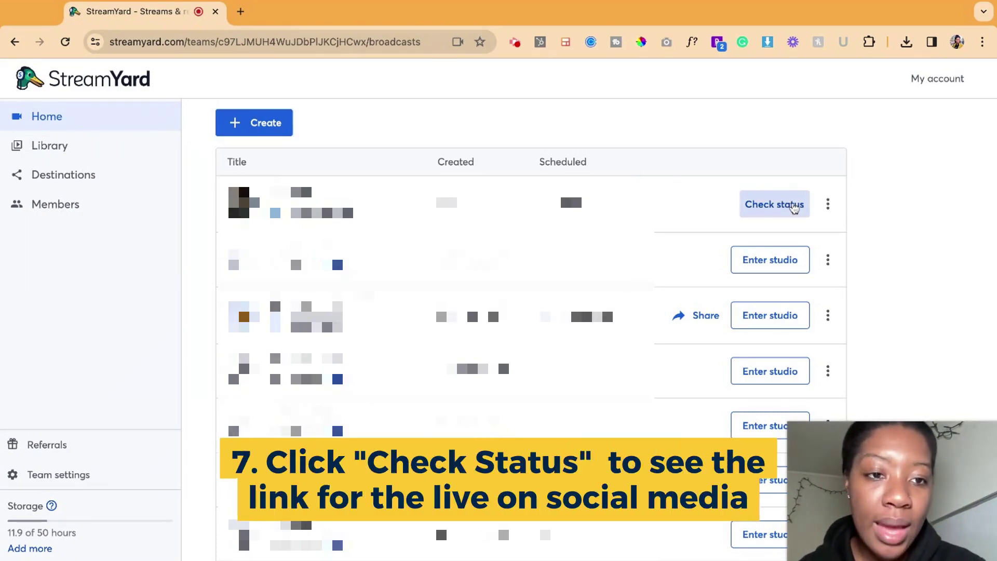
pyautogui.click(794, 207)
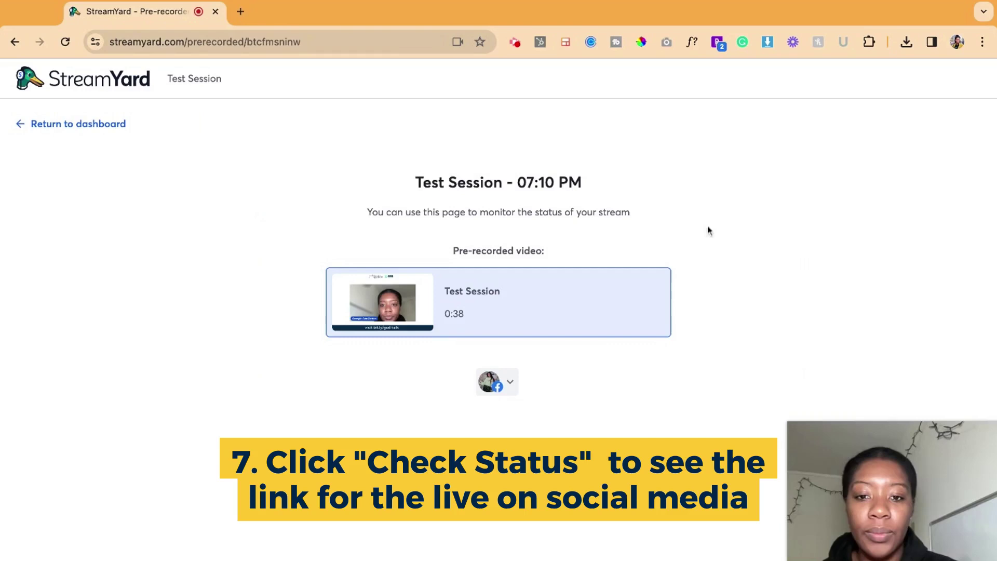
pyautogui.click(509, 384)
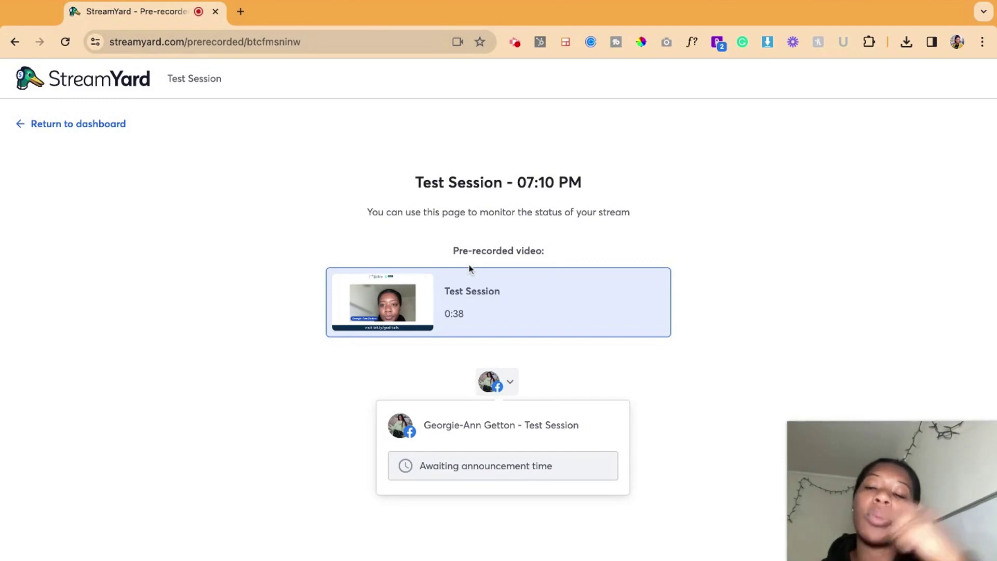
pyautogui.click(79, 125)
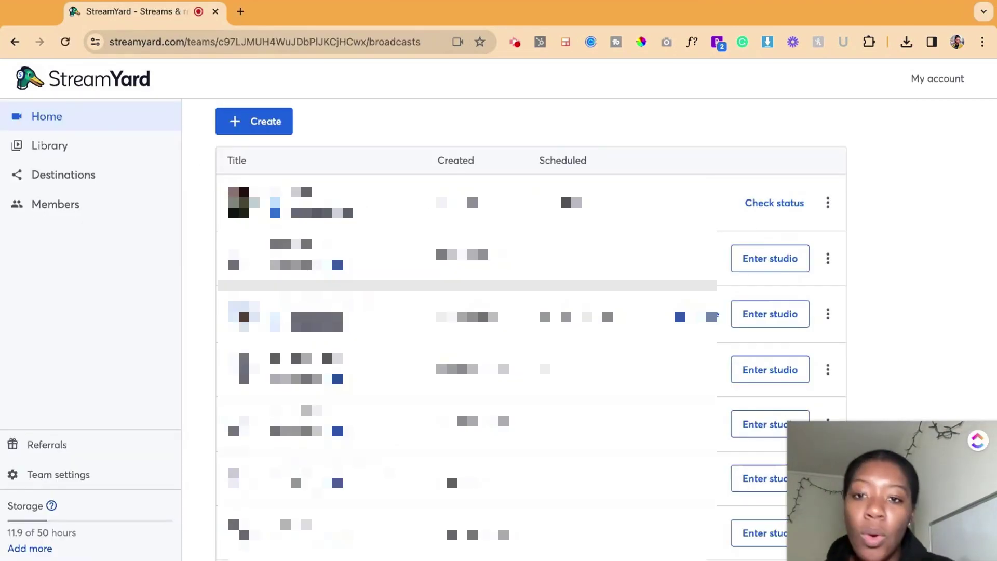